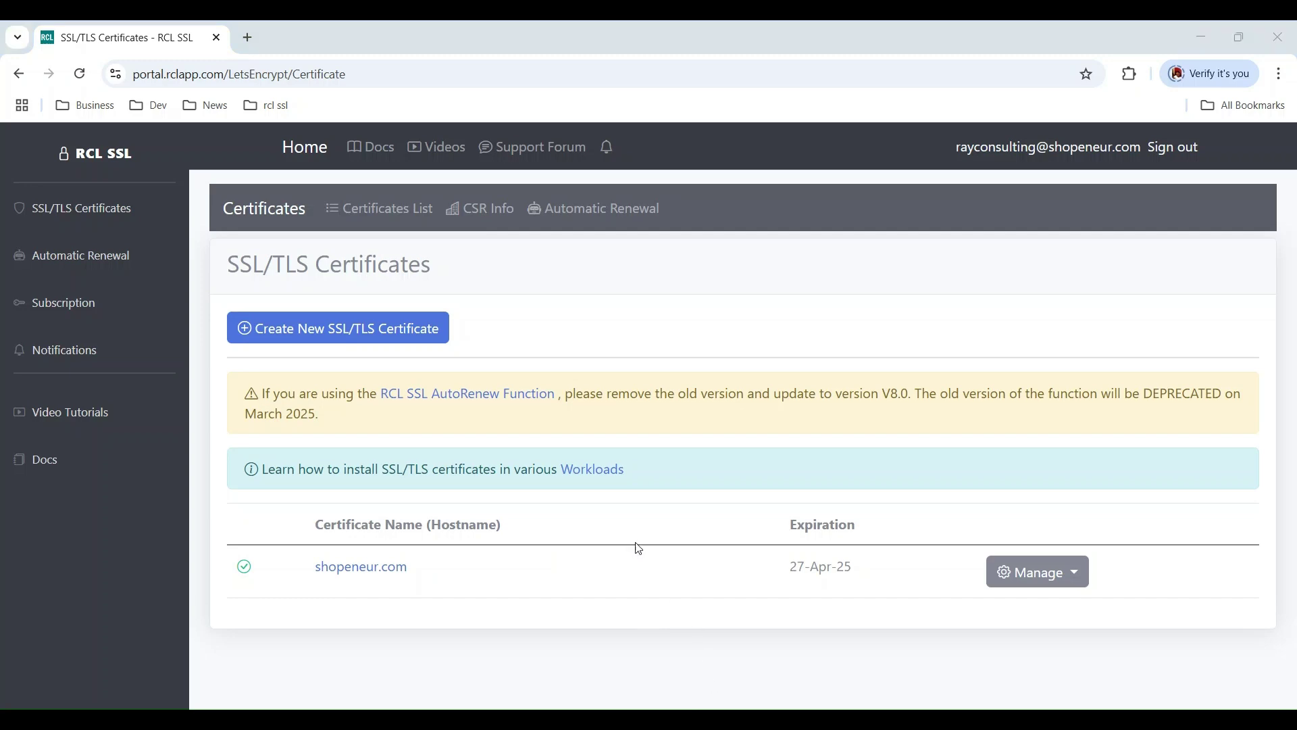
Step: Open the shopeneur.com certificate and copy the Full Chain Certificate (.CRT) link address
click(358, 577)
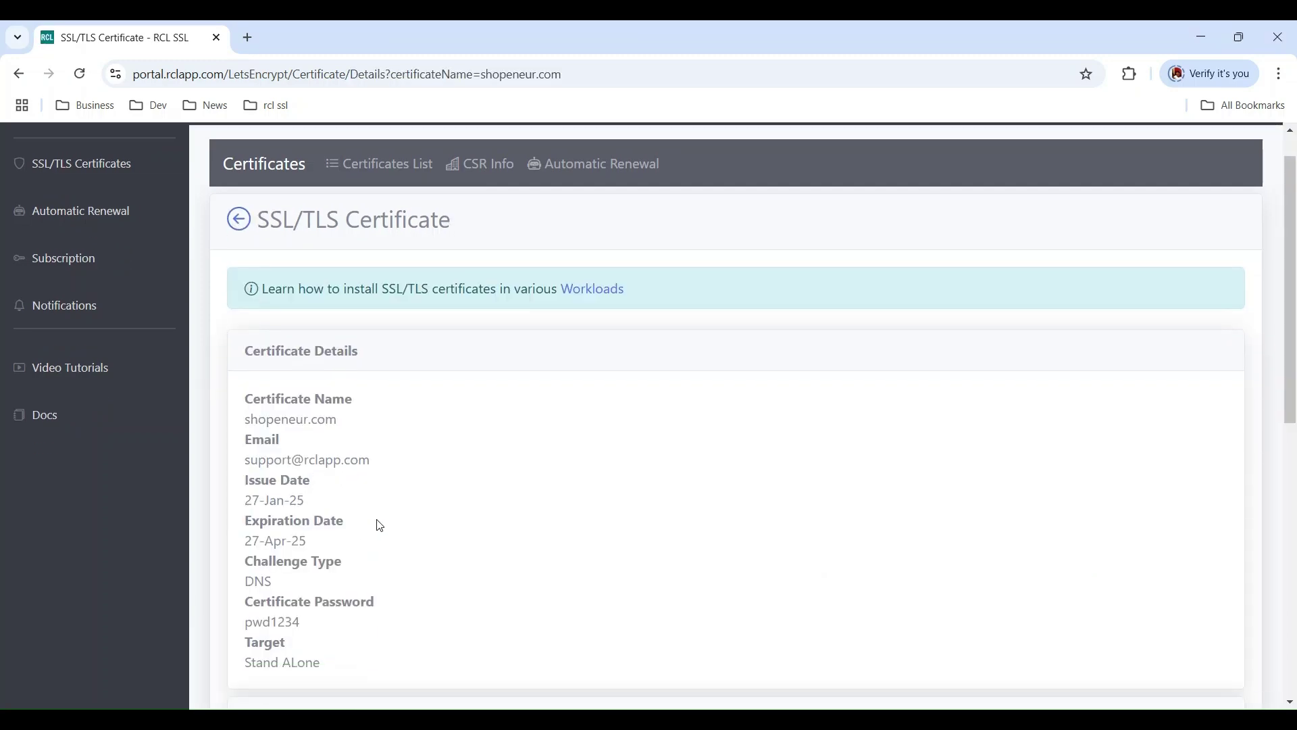
scroll(377, 525, down, 4)
scroll(376, 524, down, 2)
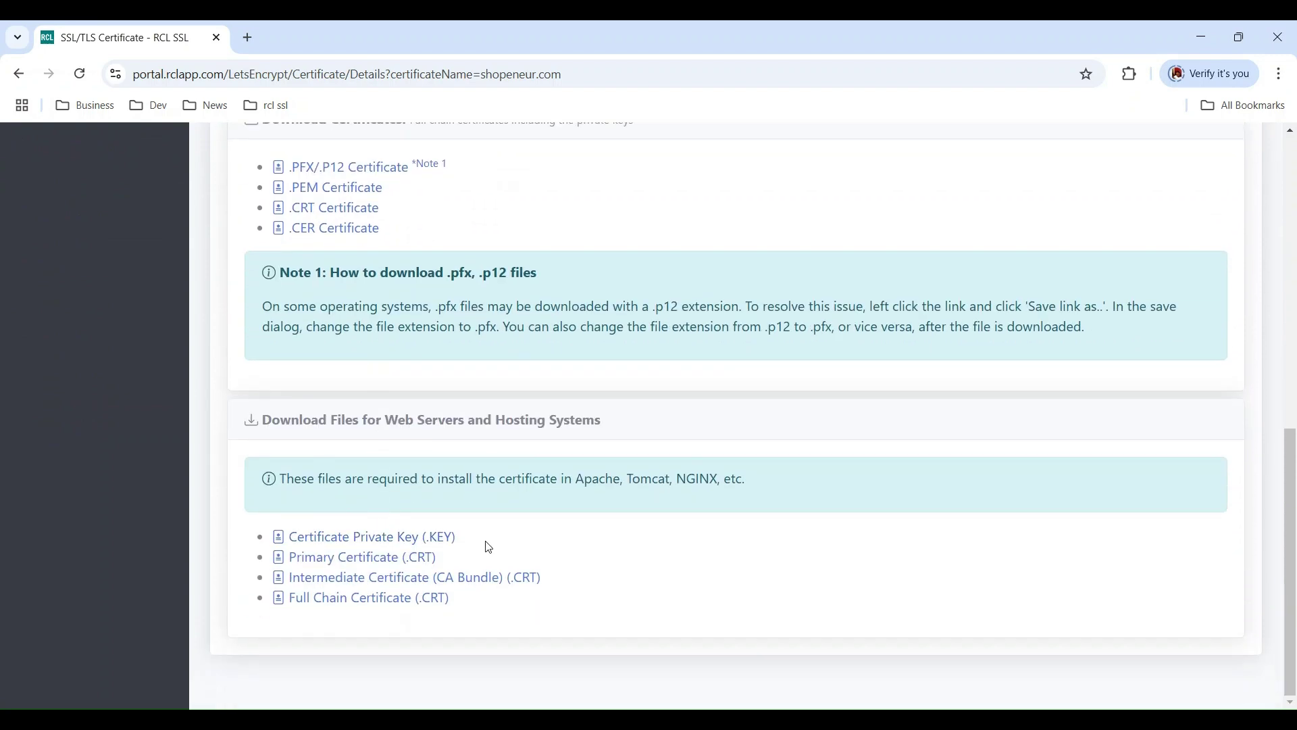
drag(485, 546, 265, 544)
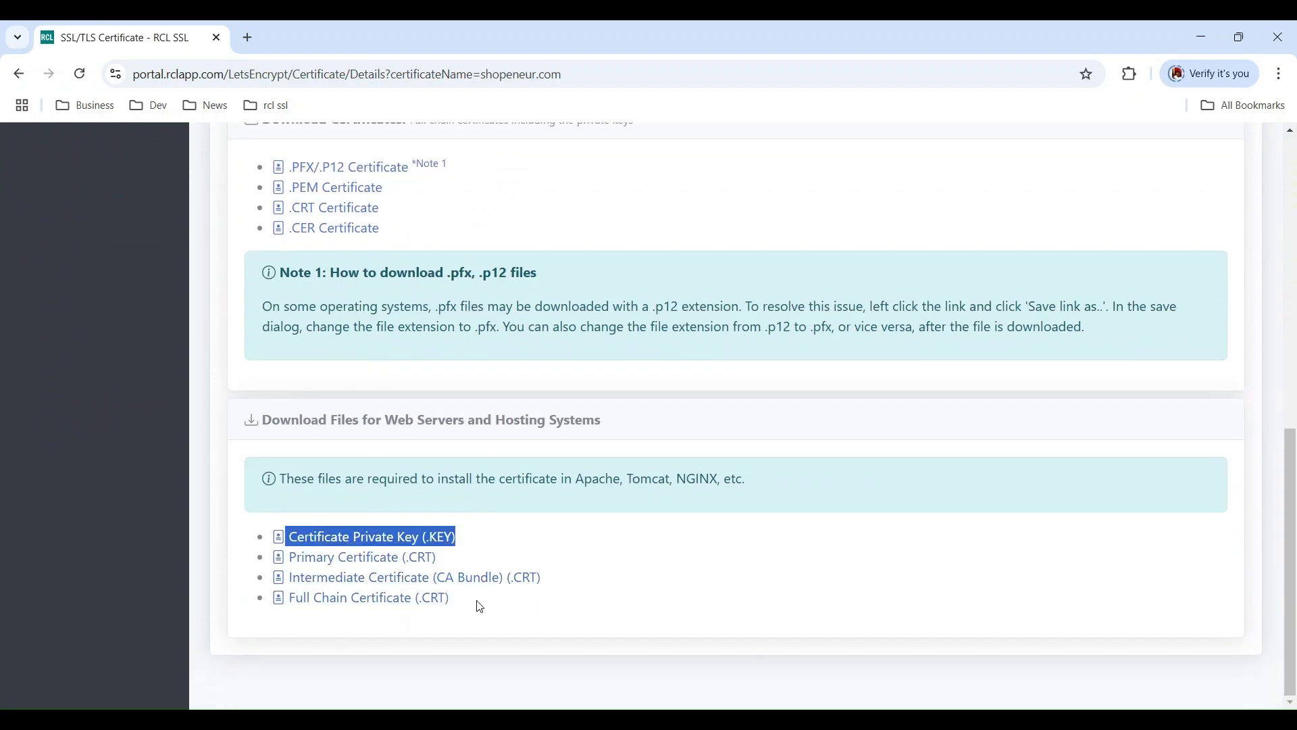
drag(478, 605, 244, 609)
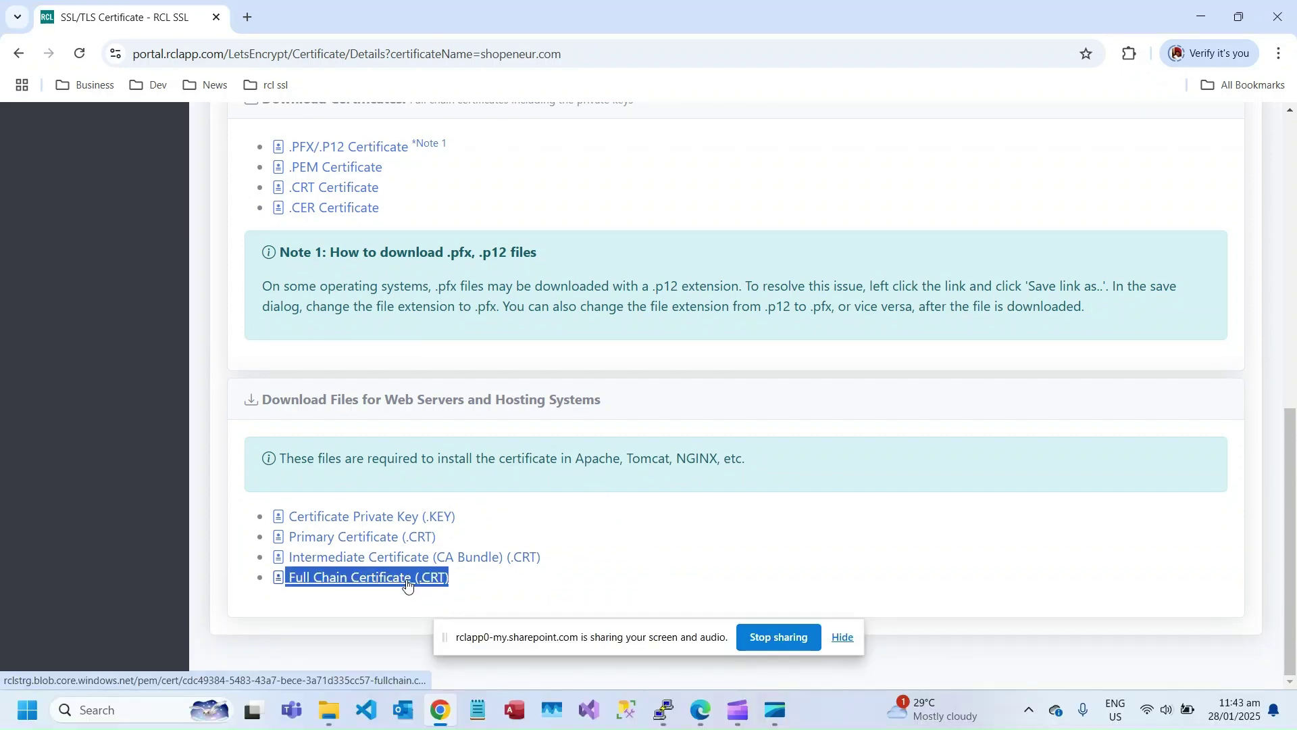
right_click(410, 584)
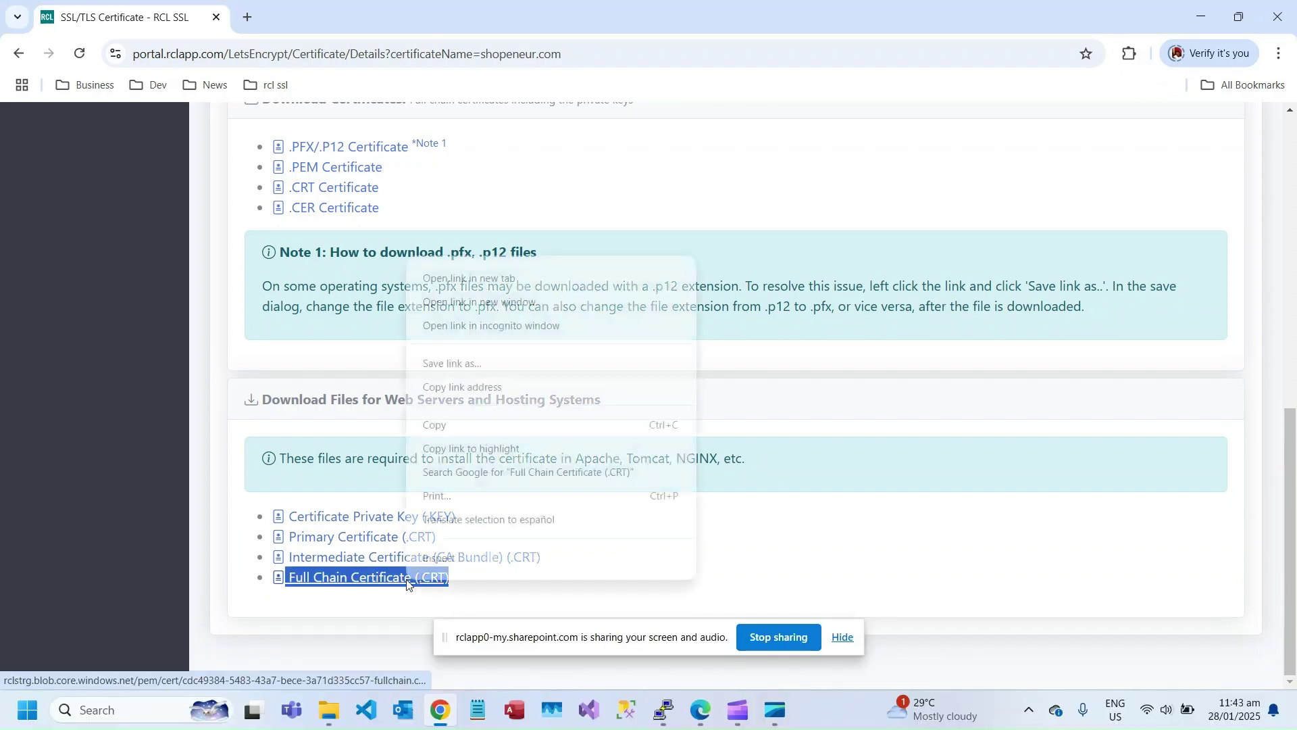
click(463, 385)
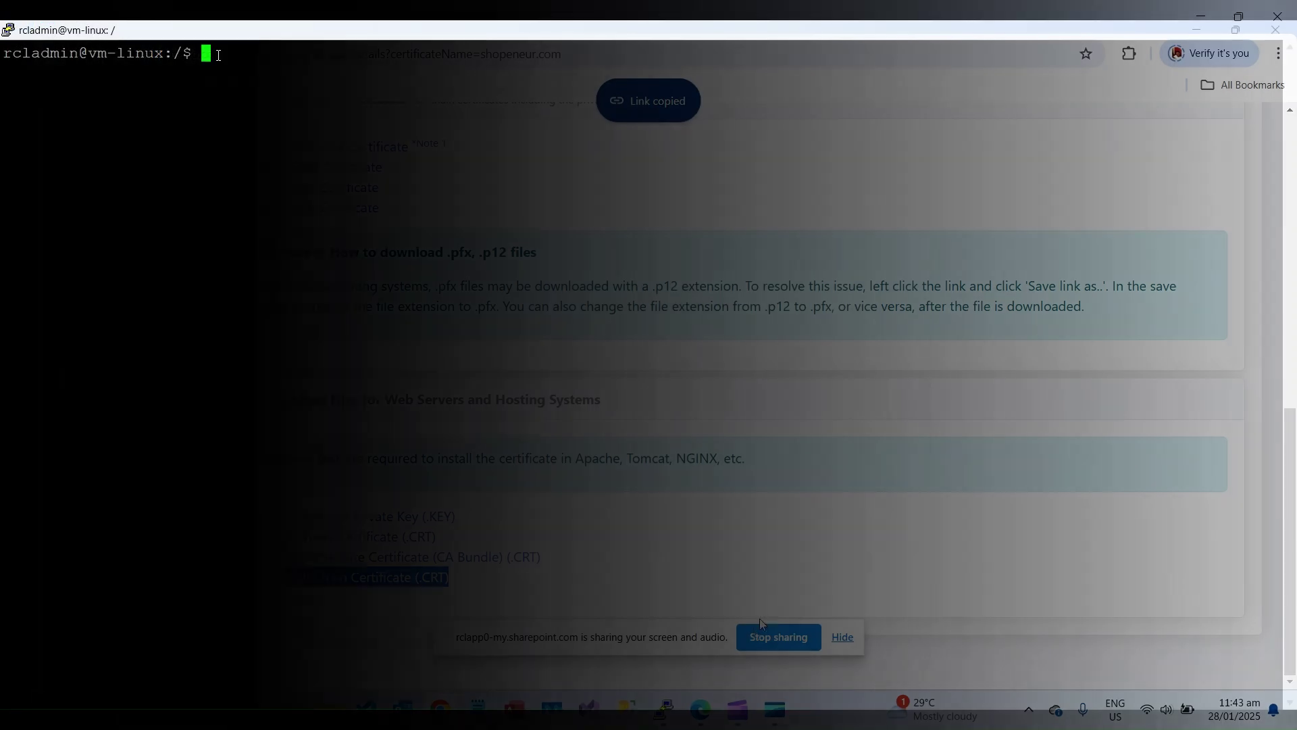
text(cd /etc/ssl/certs)
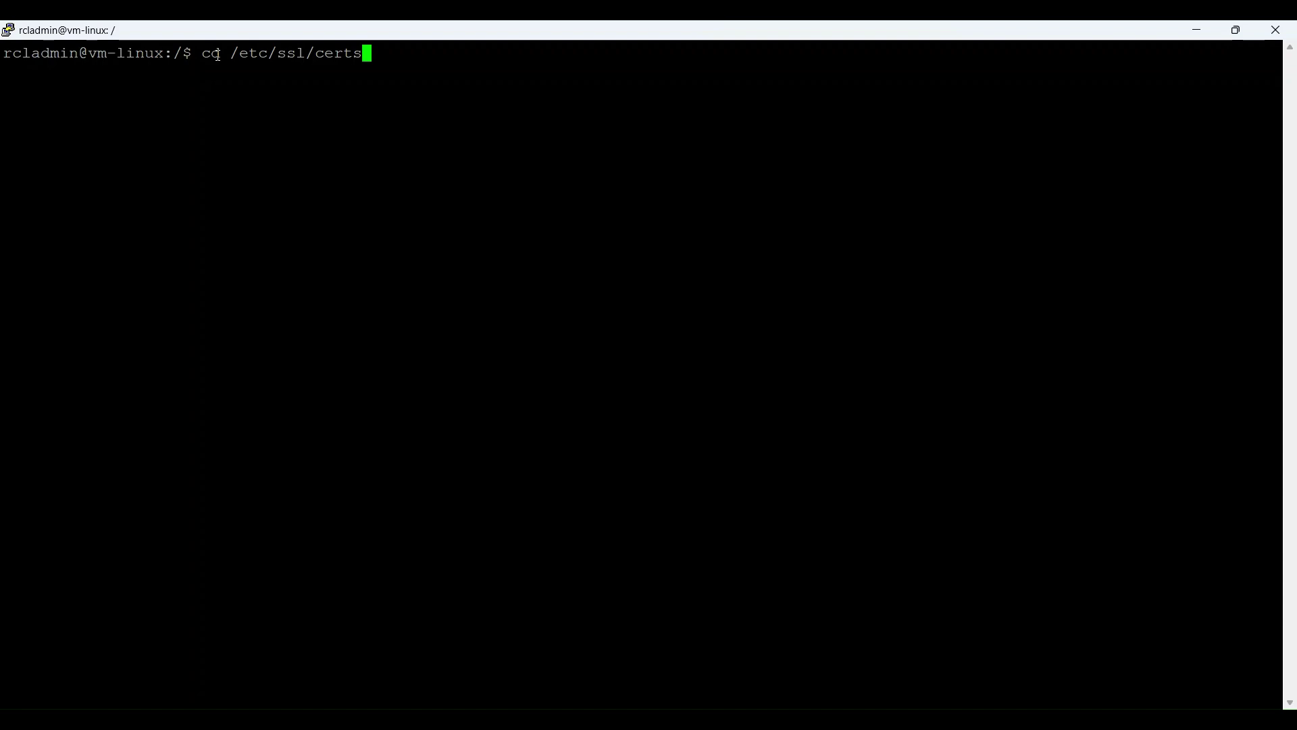
Step: Wget shopeneur-com-private-key.key and shopeneur-com-full-chain.crt into /etc/ssl/certs, then list them
key(Return)
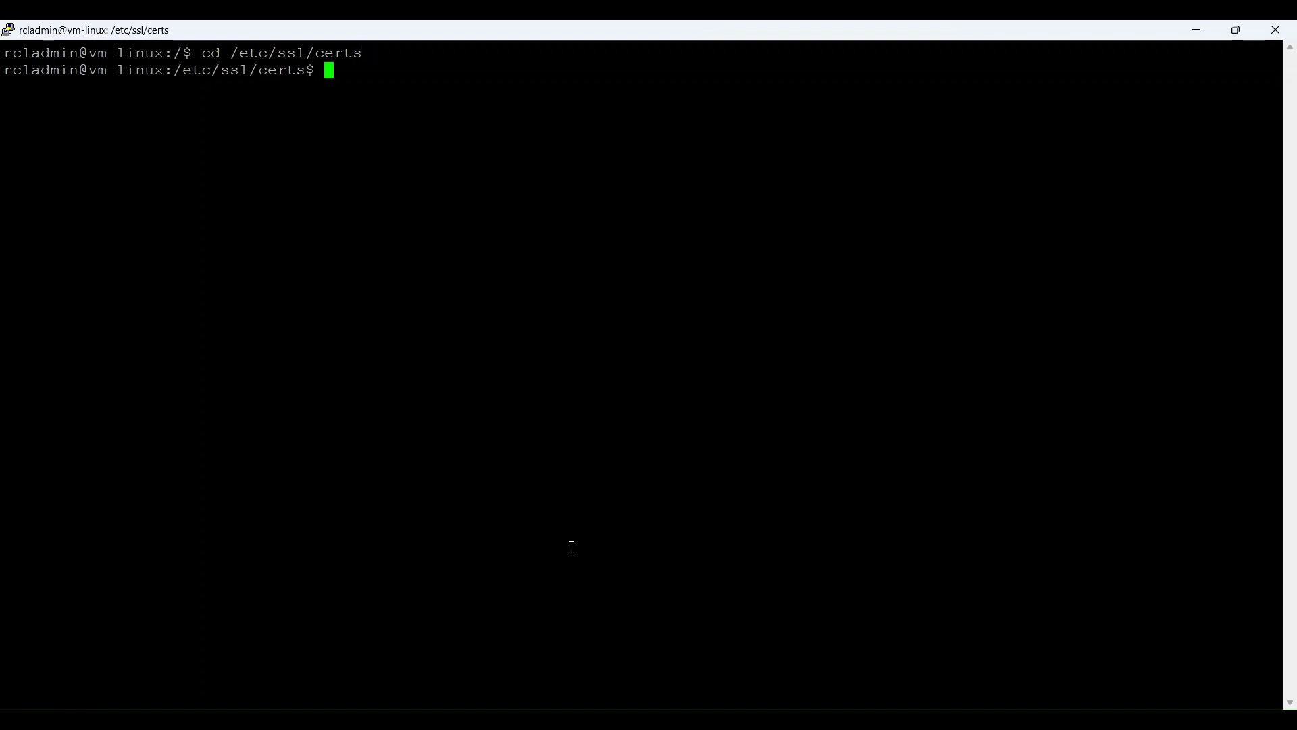
right_click(341, 94)
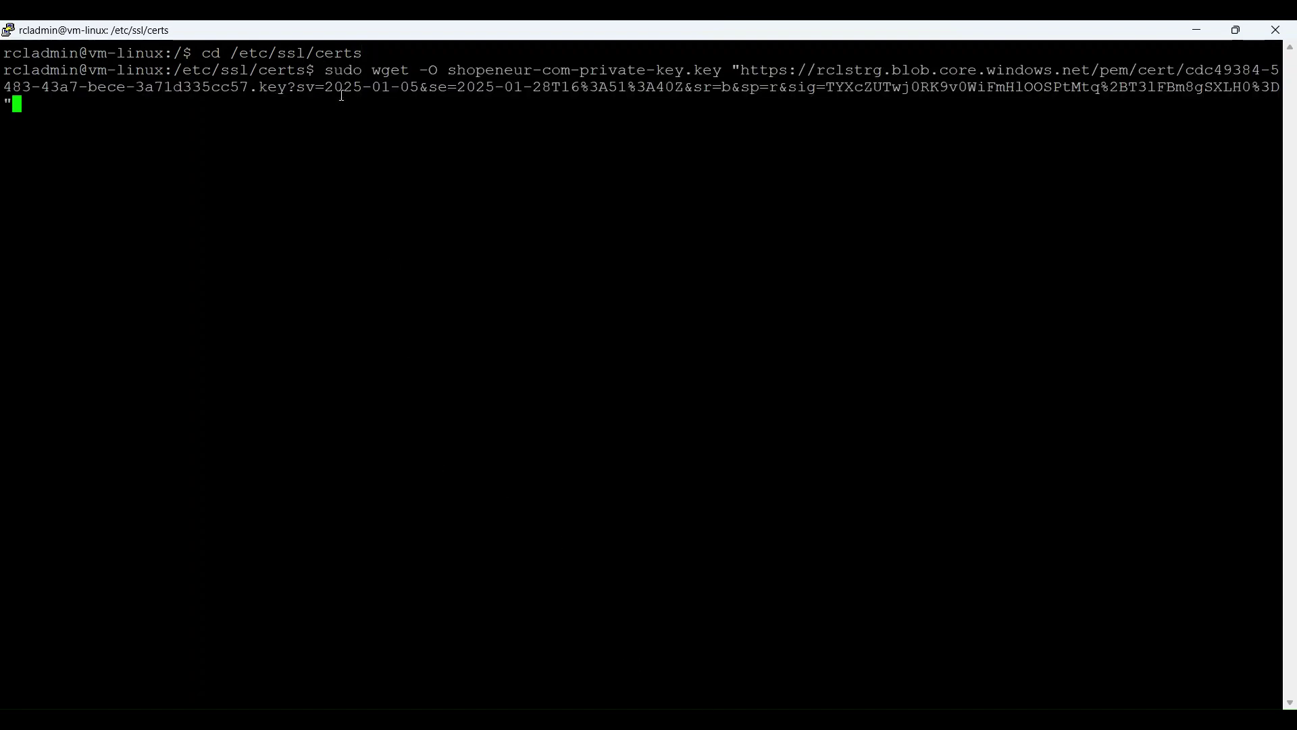
key(Return)
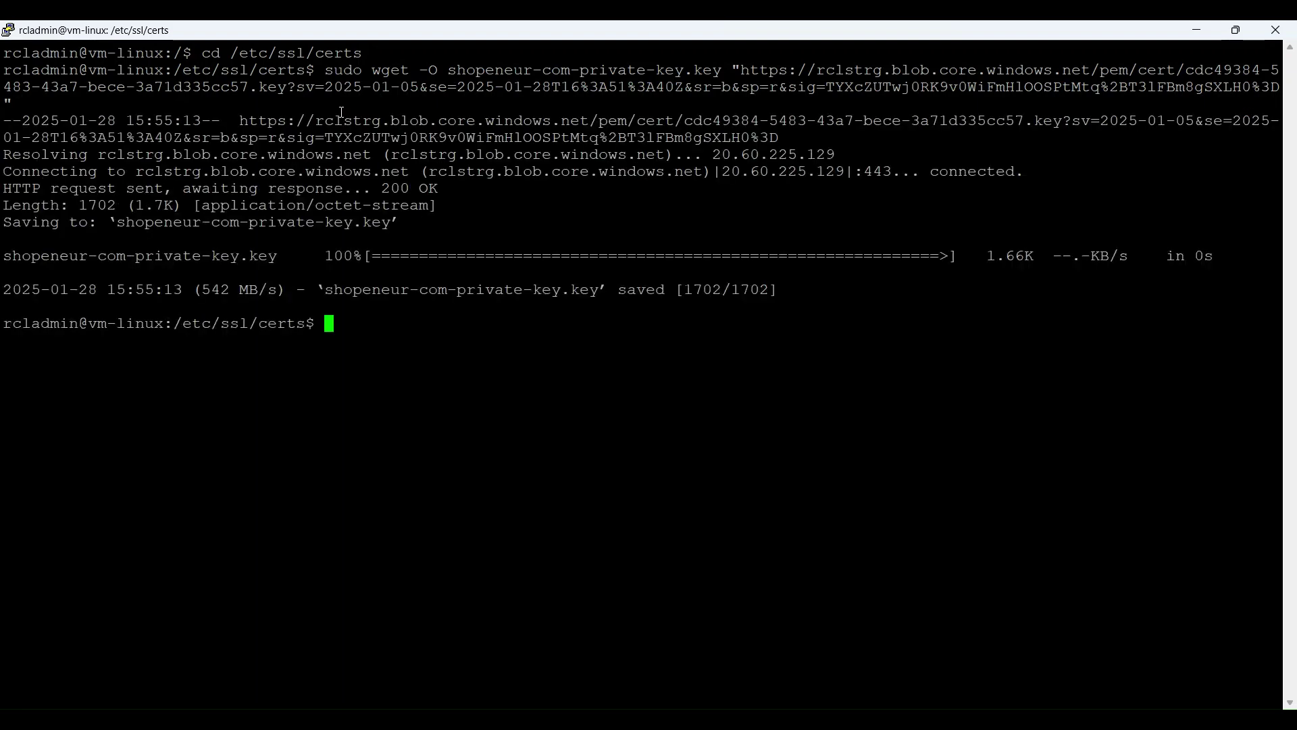
right_click(349, 325)
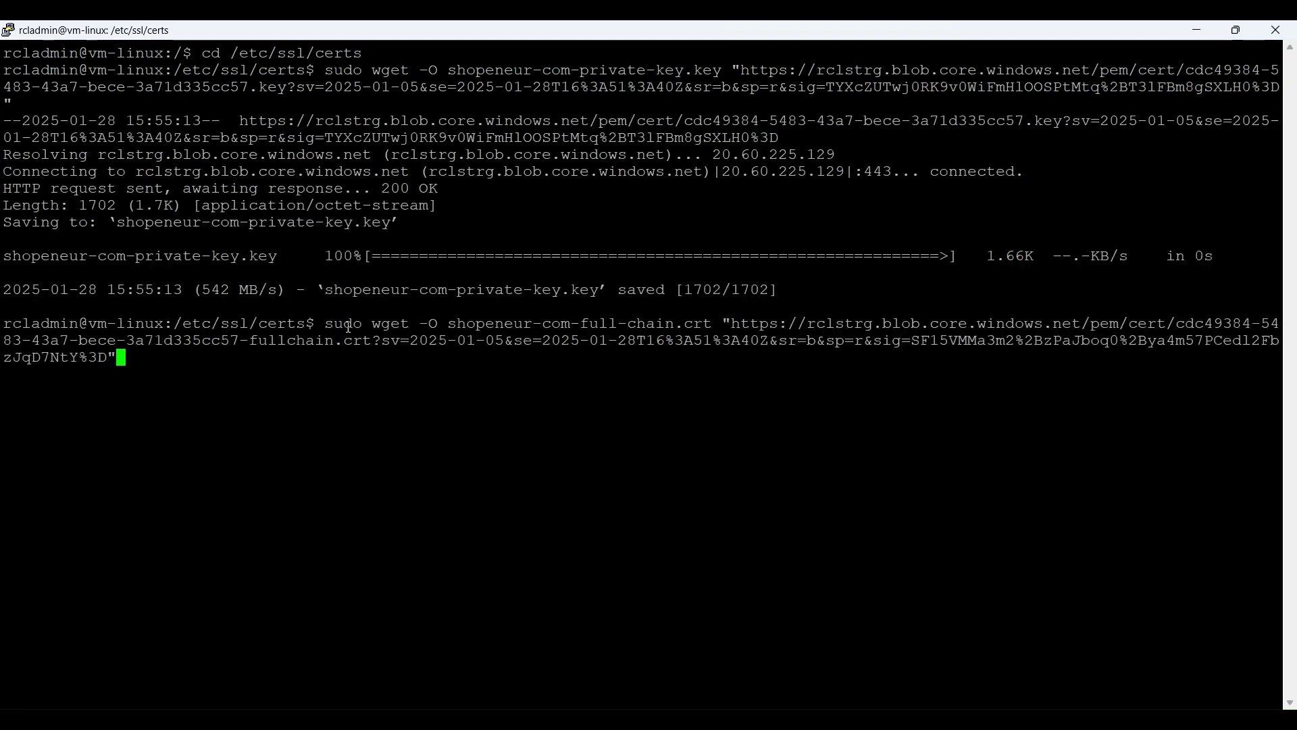
key(Return)
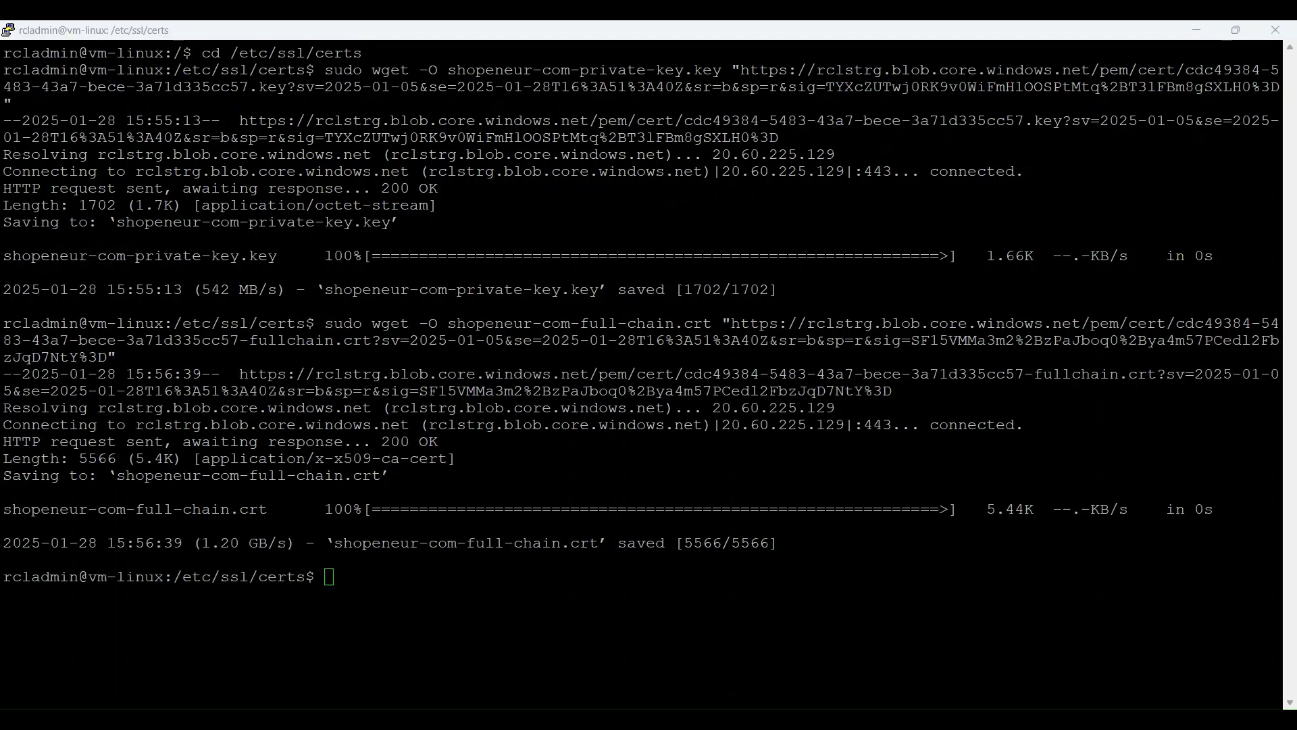
text(ls)
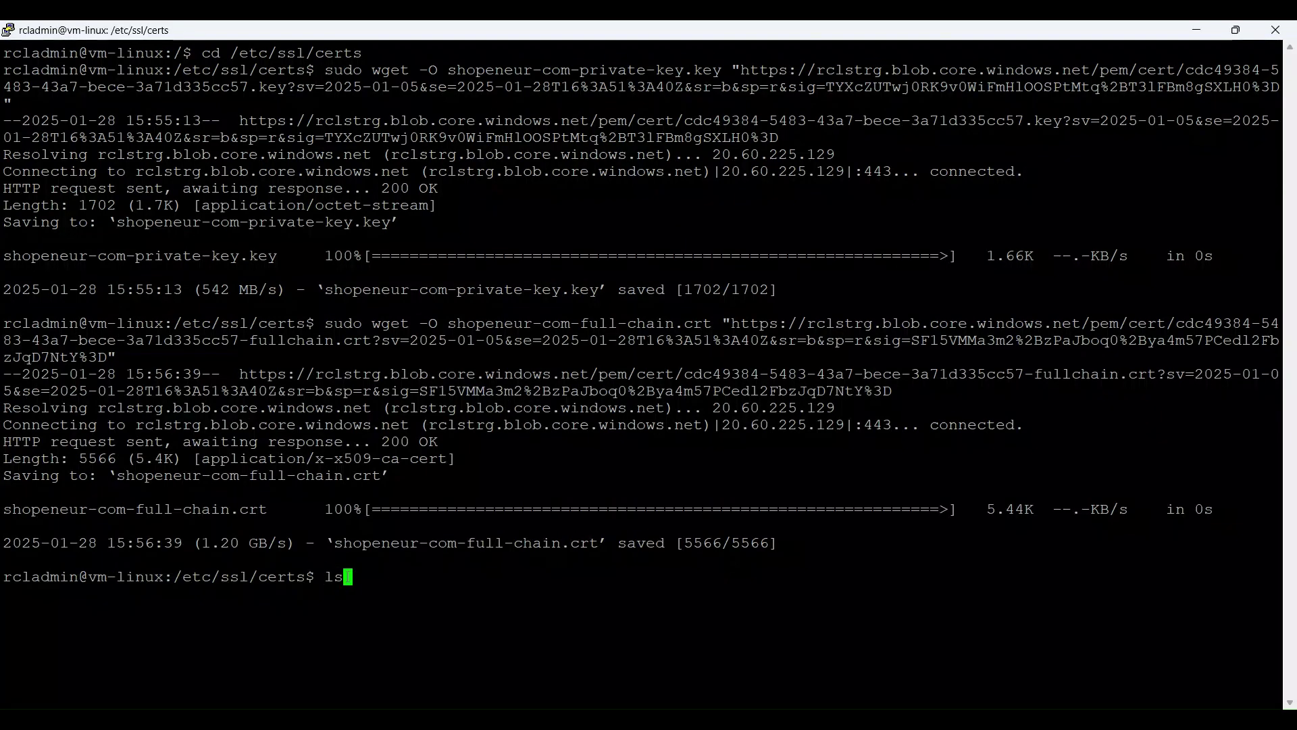
key(Return)
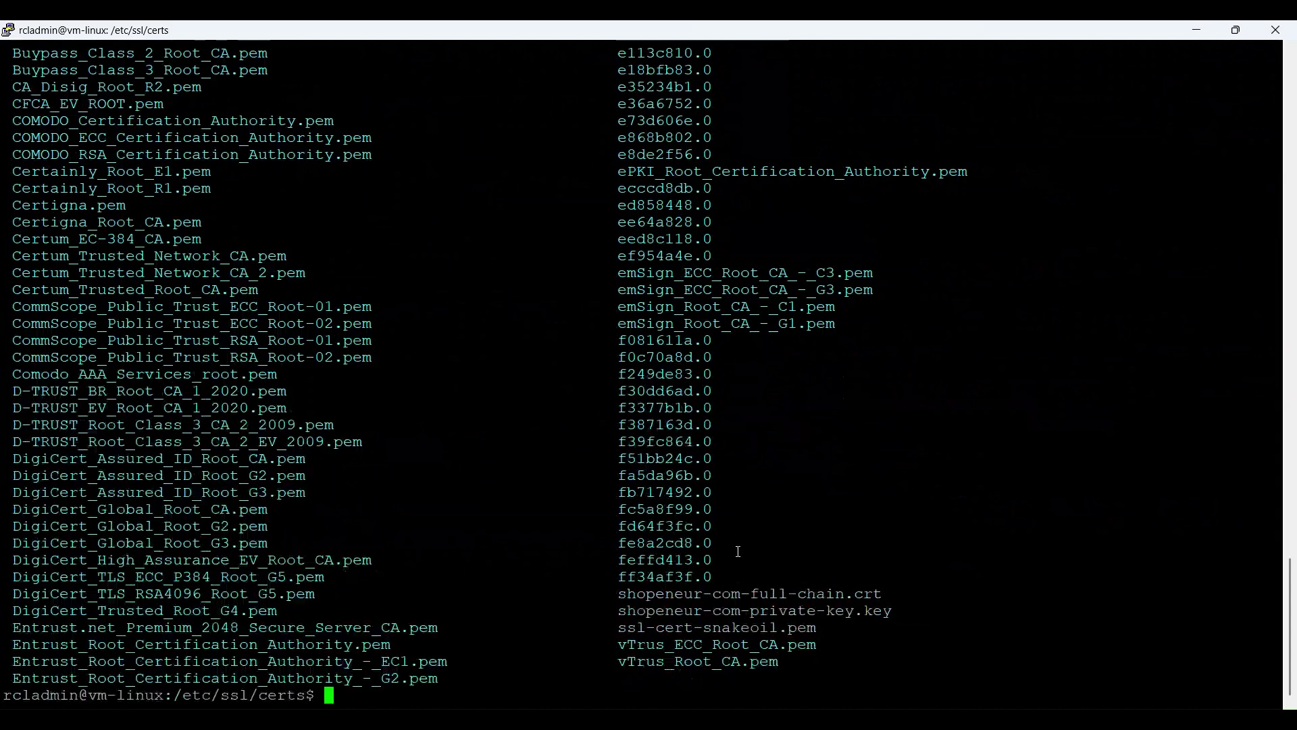
drag(614, 601, 903, 611)
text(cd /etc/nginx/sites-enabled)
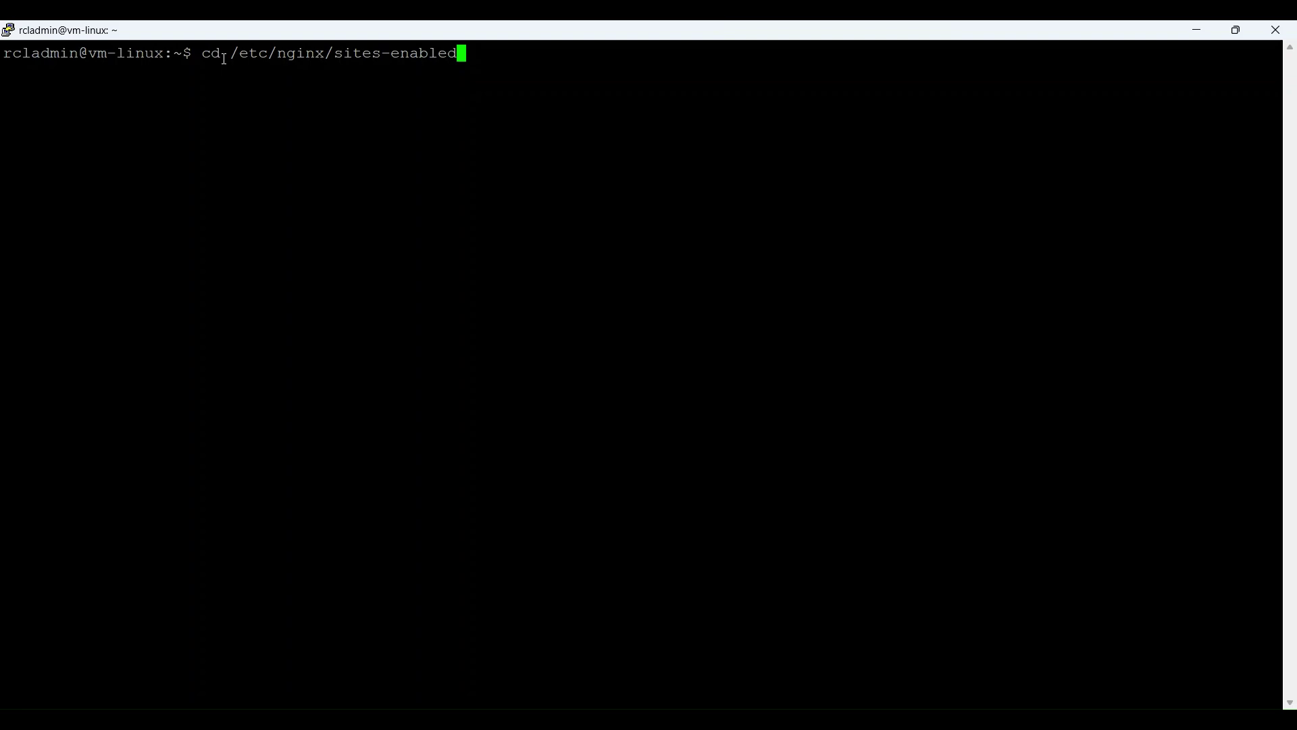
Step: In /etc/nginx/sites-enabled, list its lone default file and open it with sudo nano
key(Return)
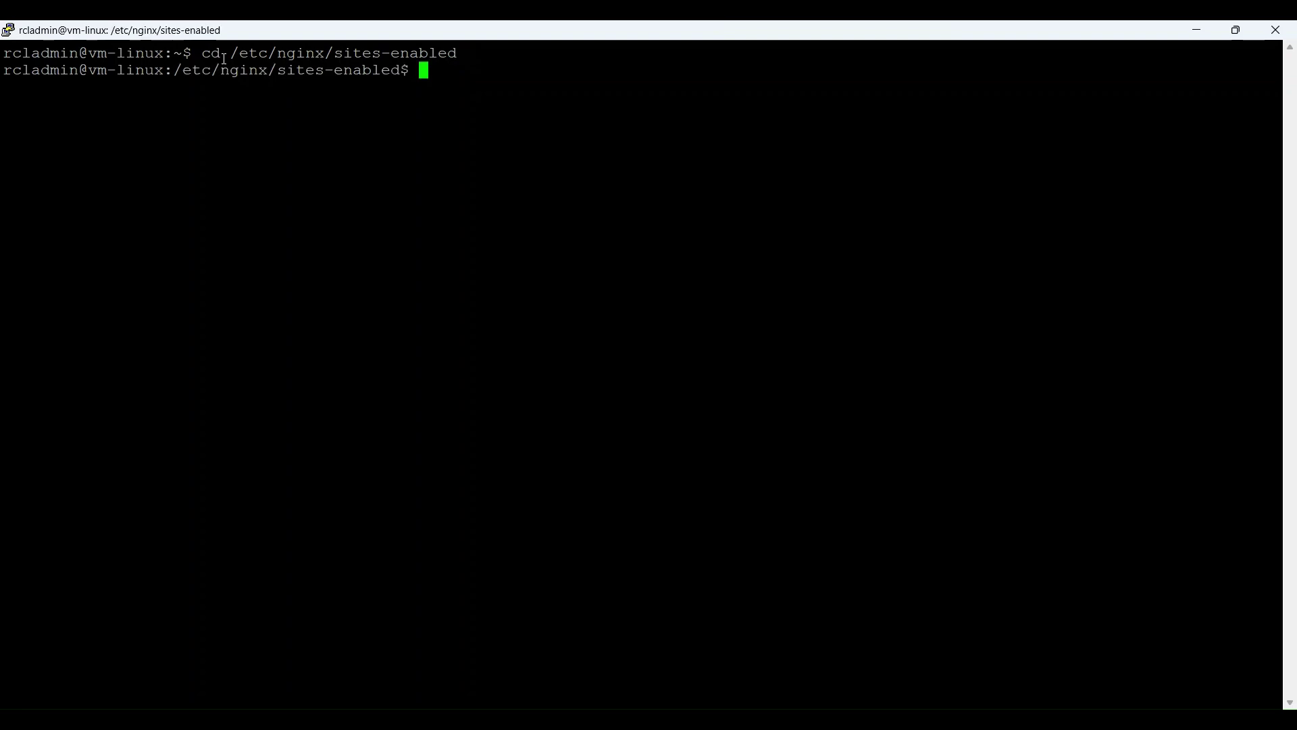
text(ls)
key(Return)
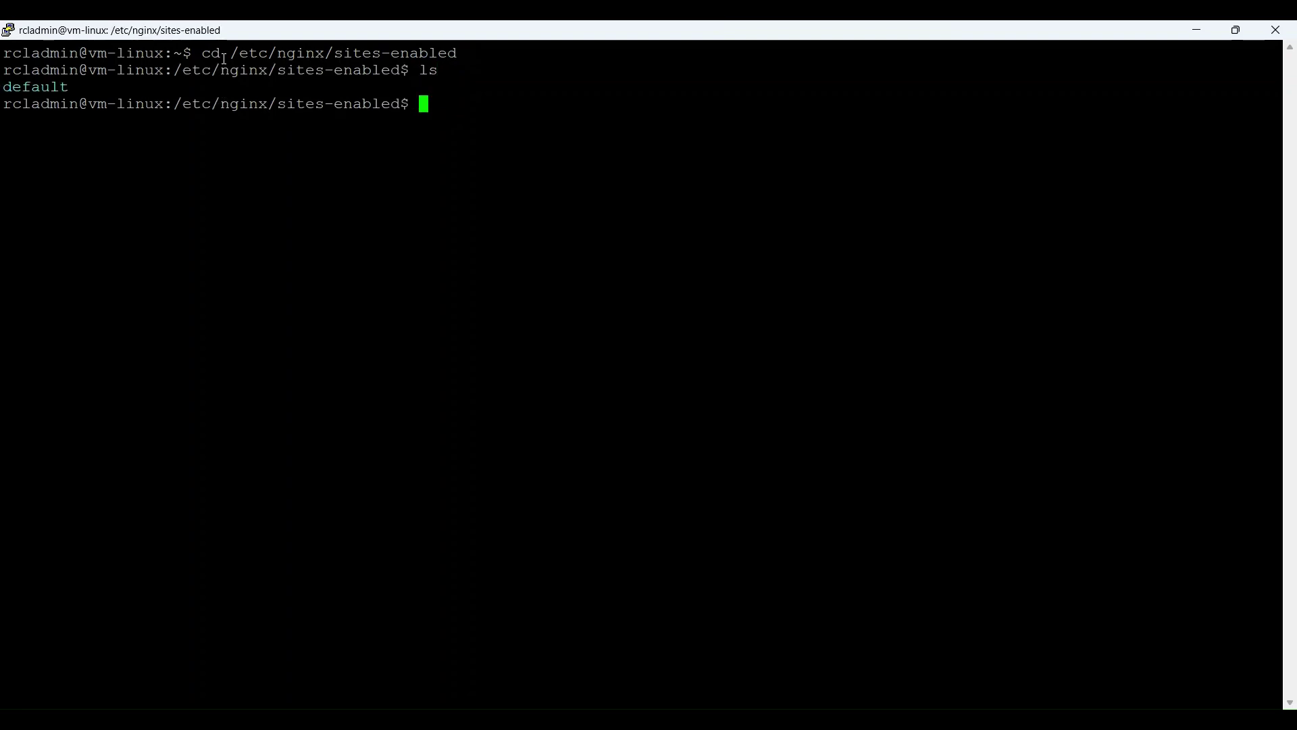
text(sud)
text(o nan)
text(o de)
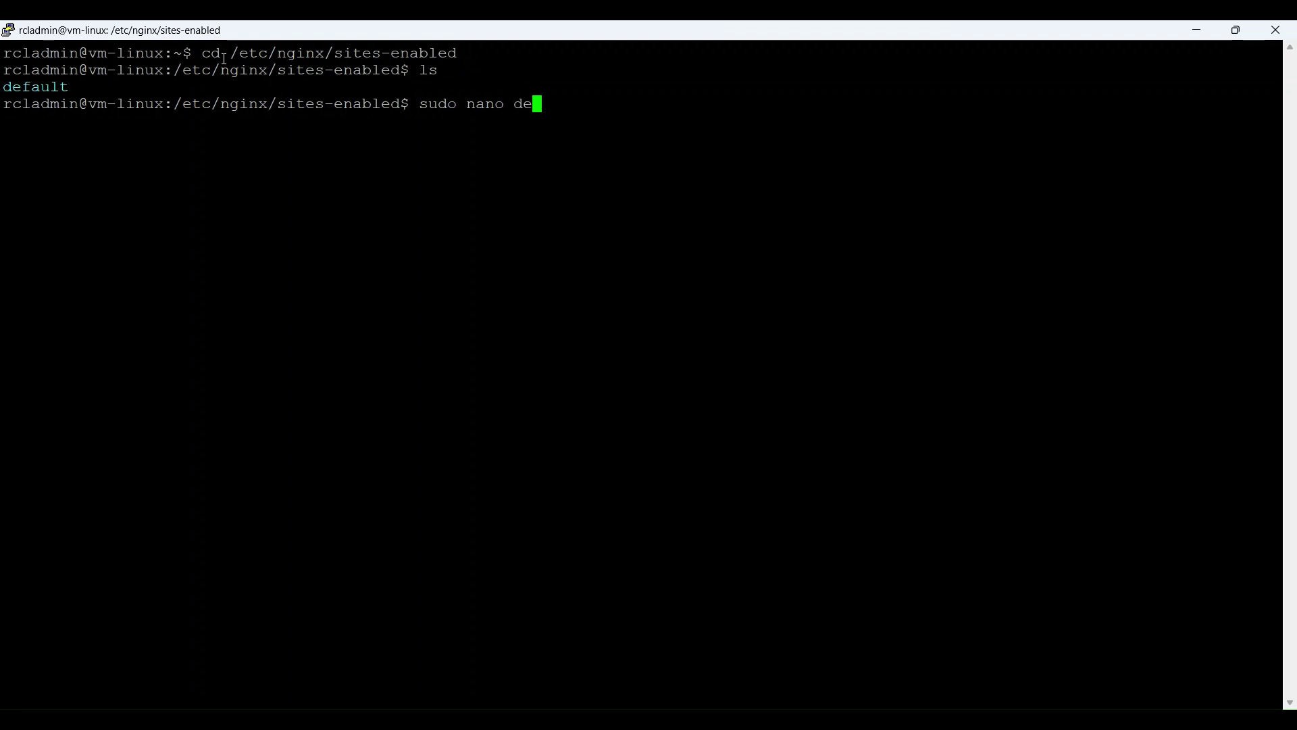
text(fault)
key(Return)
Step: Add listen 443 ssl lines and ssl_certificate/ssl_certificate_key paths to the default site
right_click(364, 484)
drag(416, 494, 71, 484)
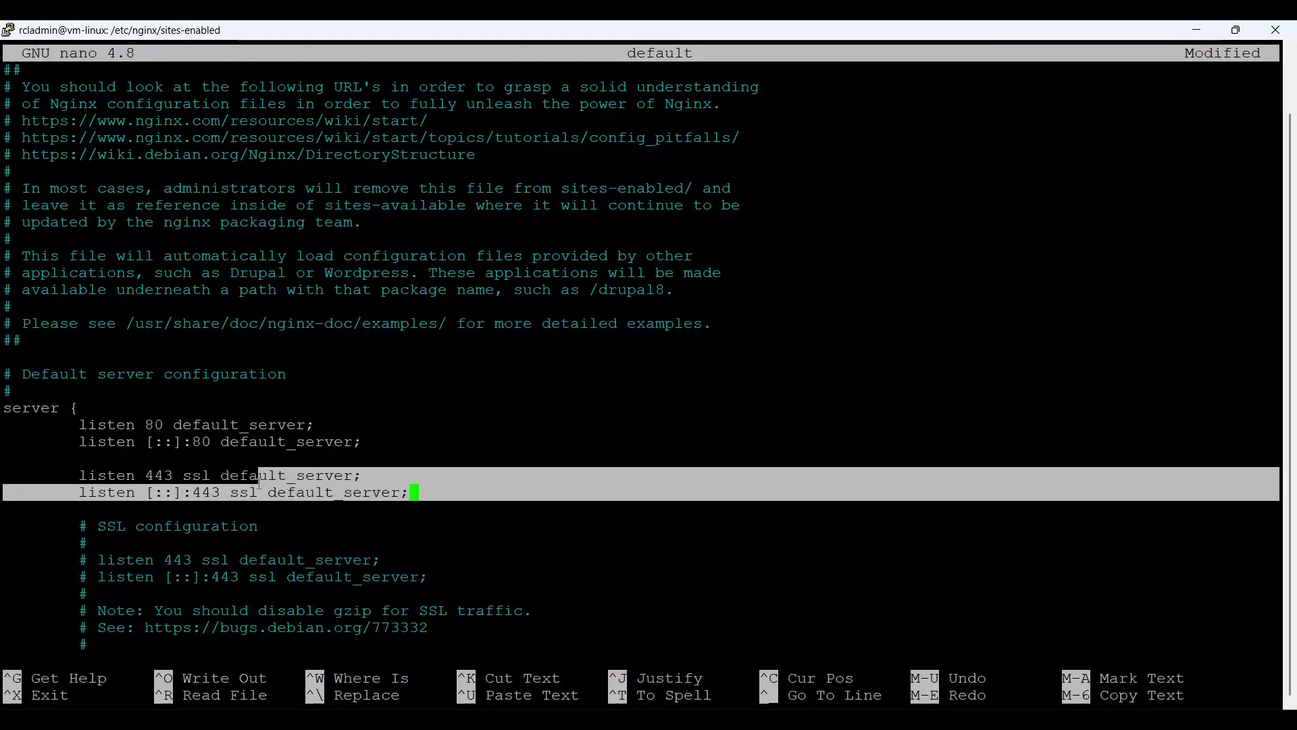
click(199, 509)
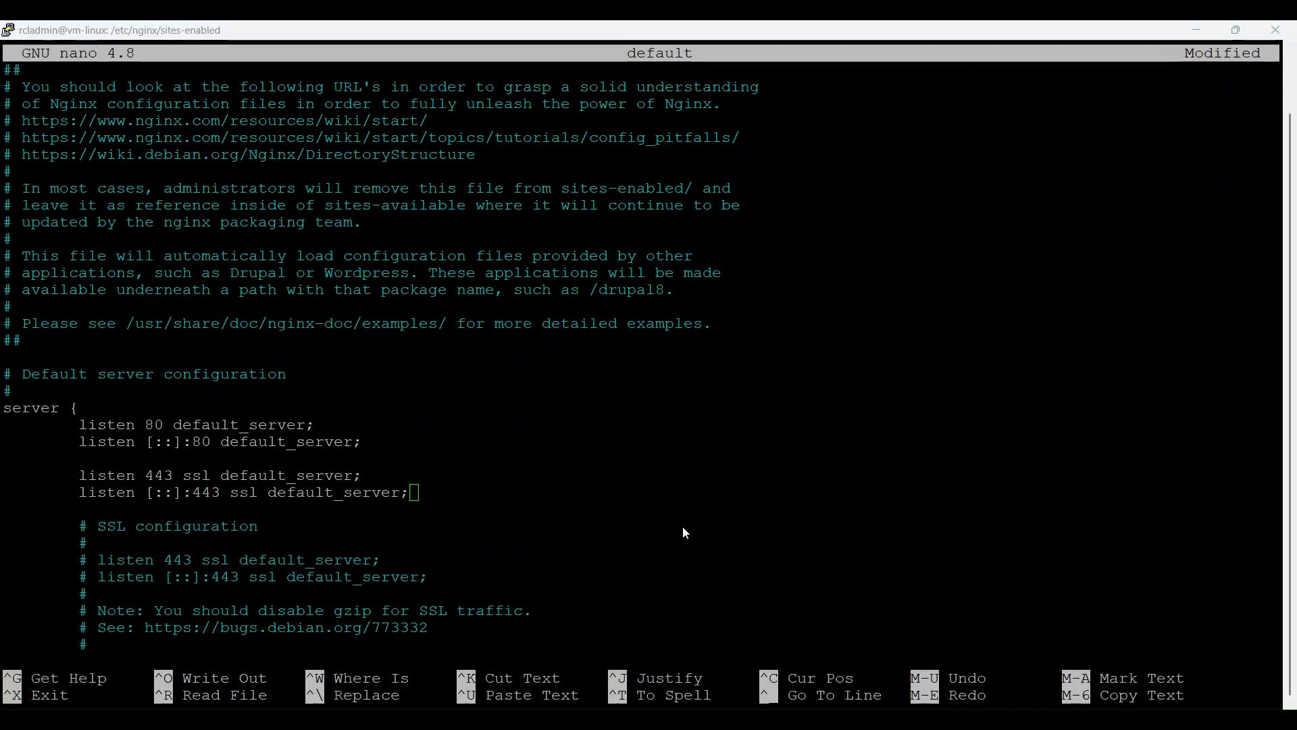
right_click(572, 484)
drag(709, 543, 53, 526)
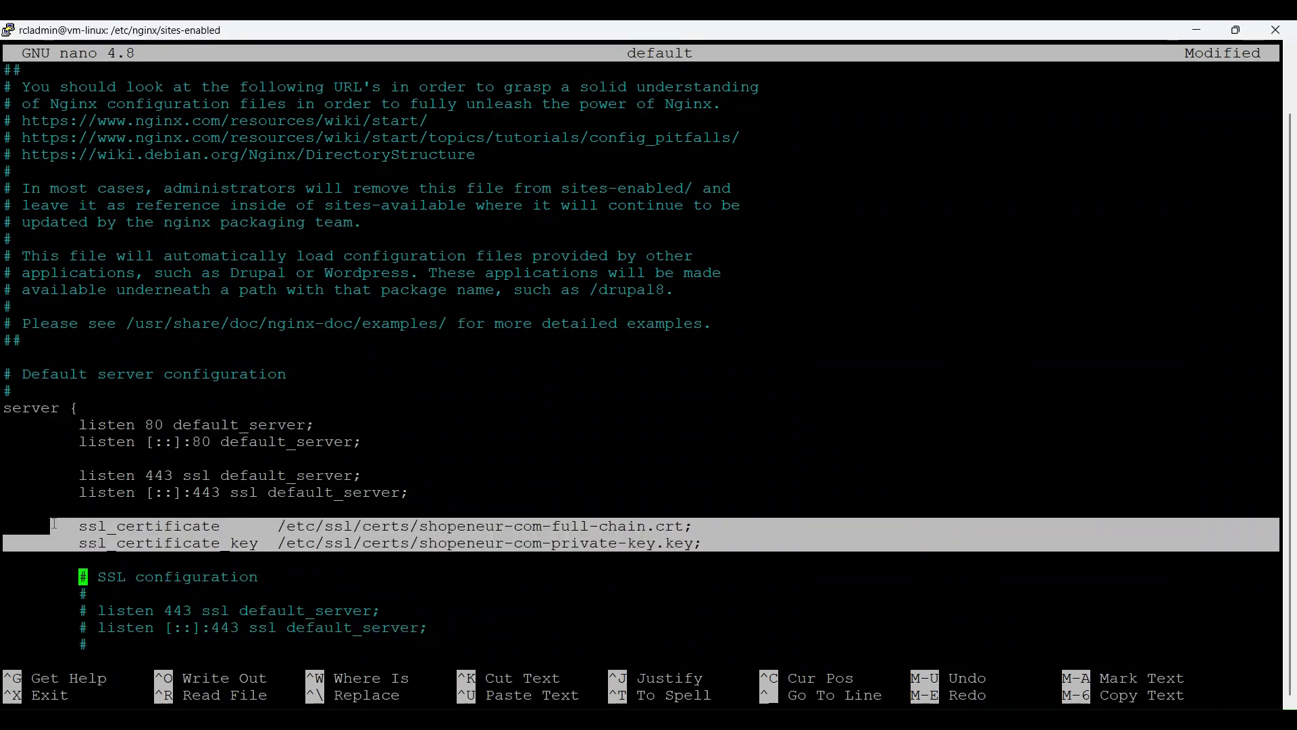
click(441, 498)
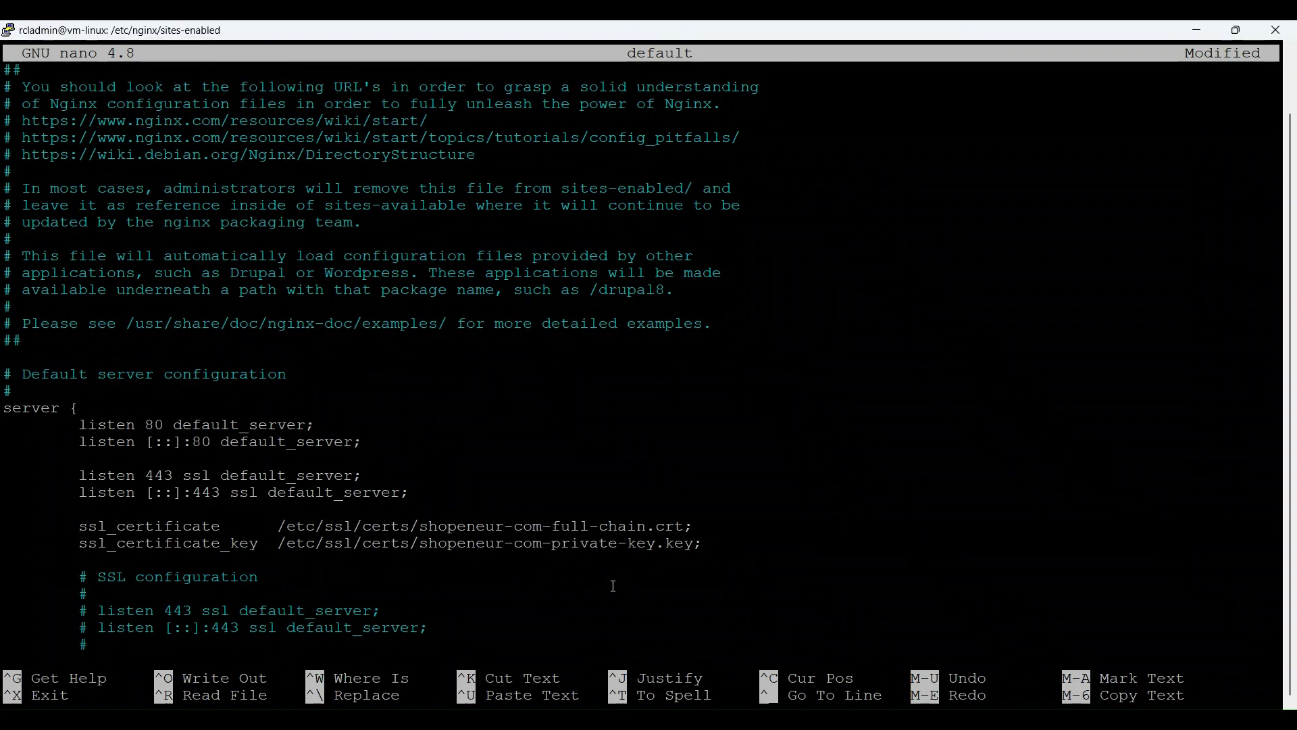
Step: Save the default file under its existing name and reload nginx with systemctl
key(ctrl+x)
key(y)
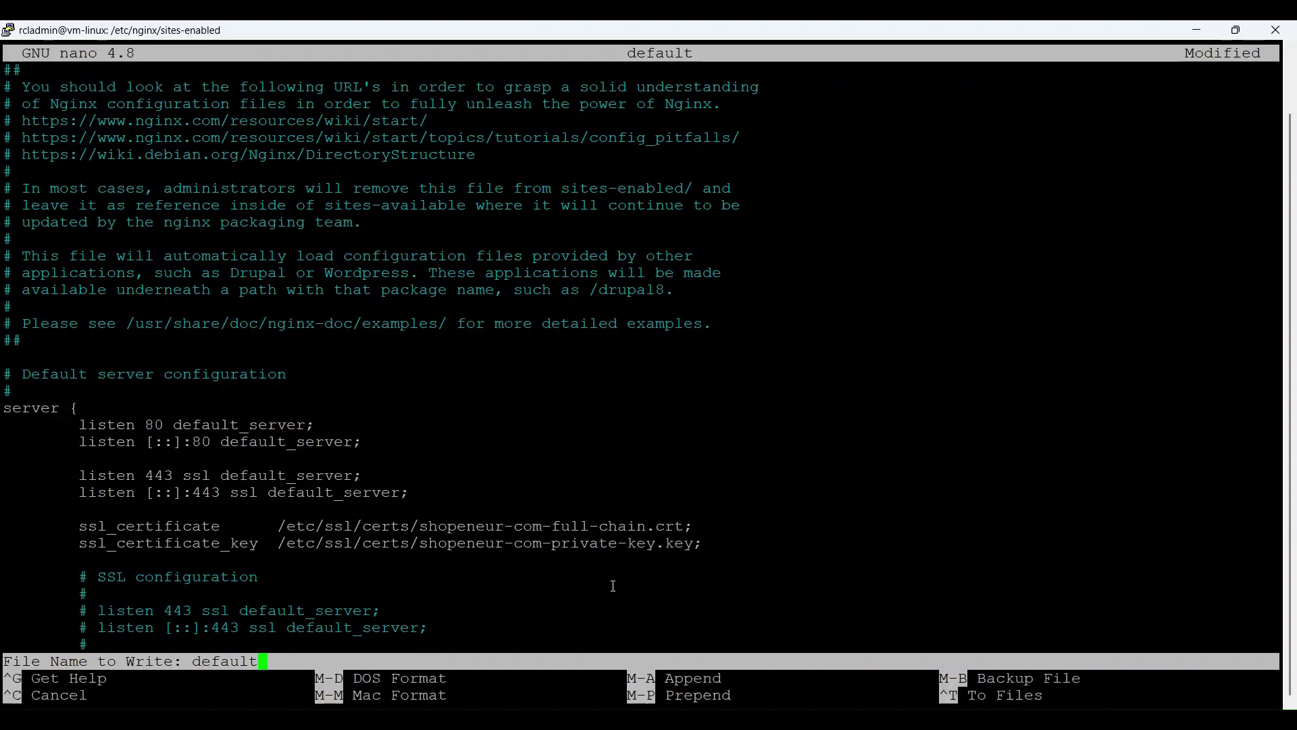
key(Return)
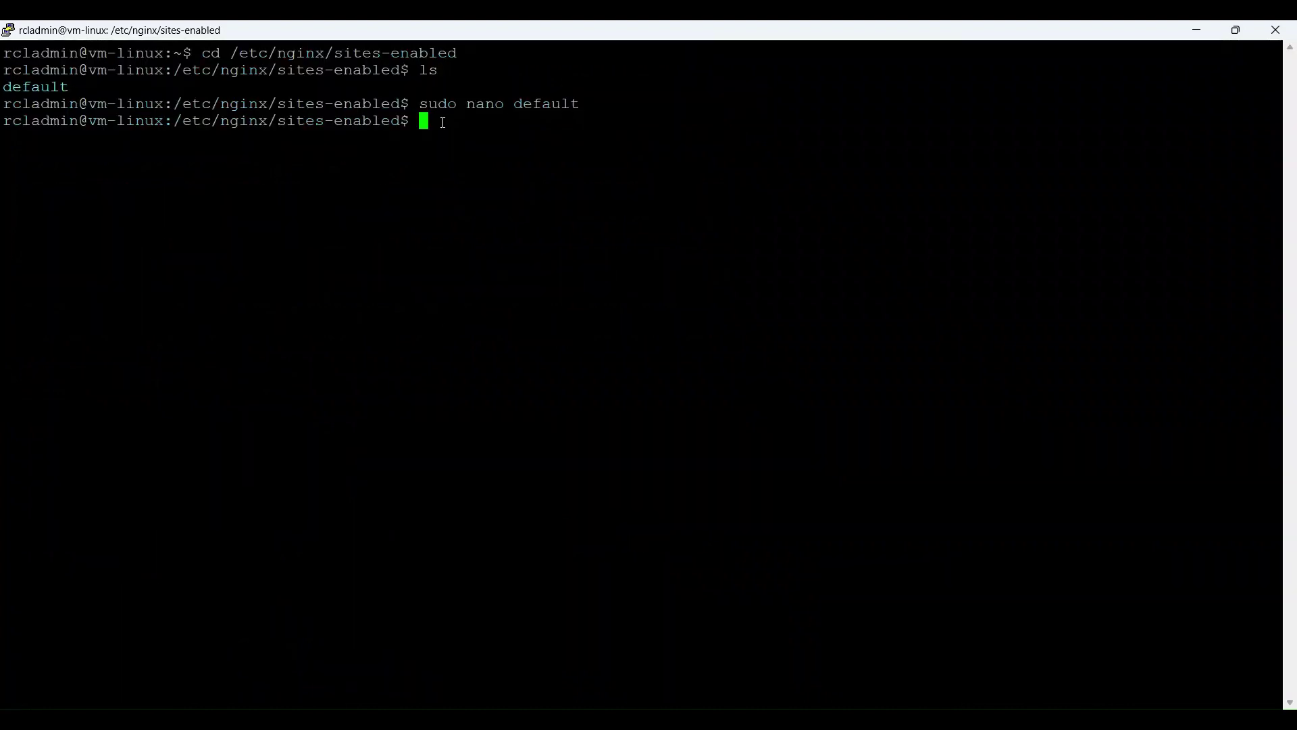
text(sudo systemctl reload nginx)
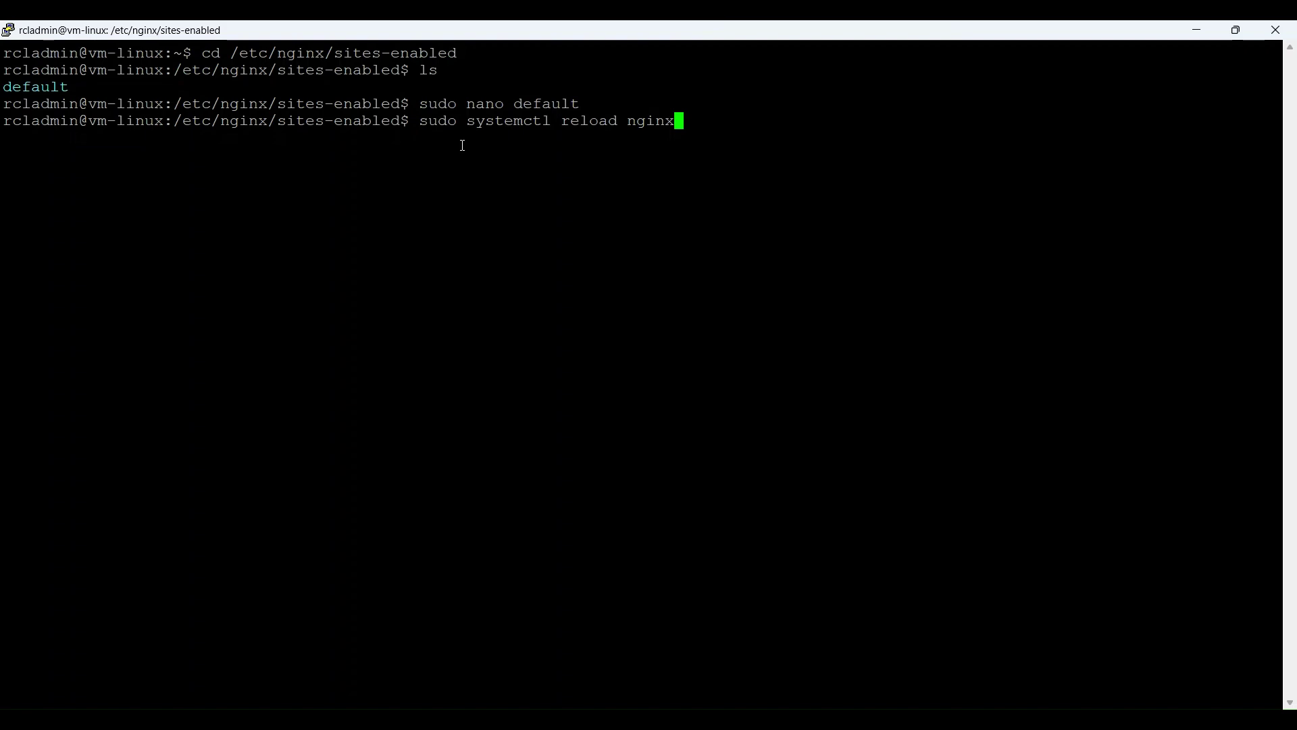
key(Return)
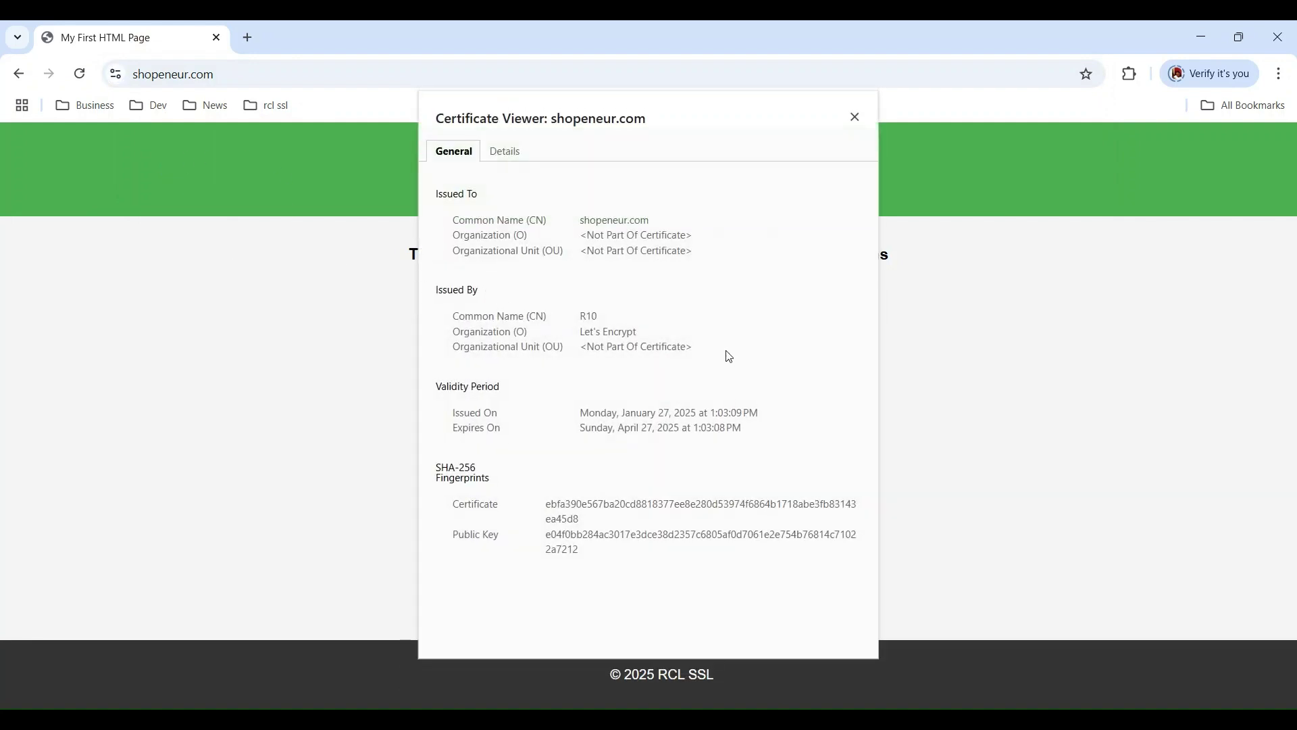
Step: Highlight the Let's Encrypt issuer details in shopeneur.com's certificate viewer
drag(724, 356, 463, 329)
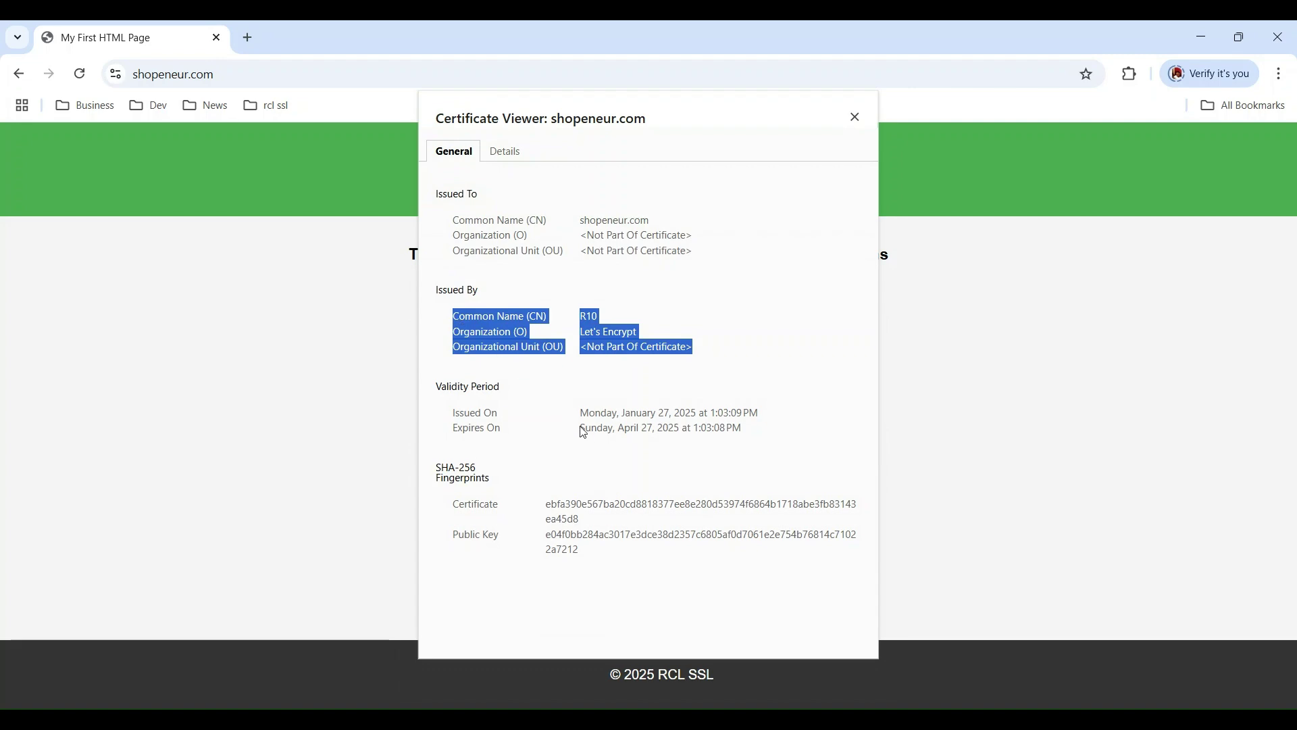